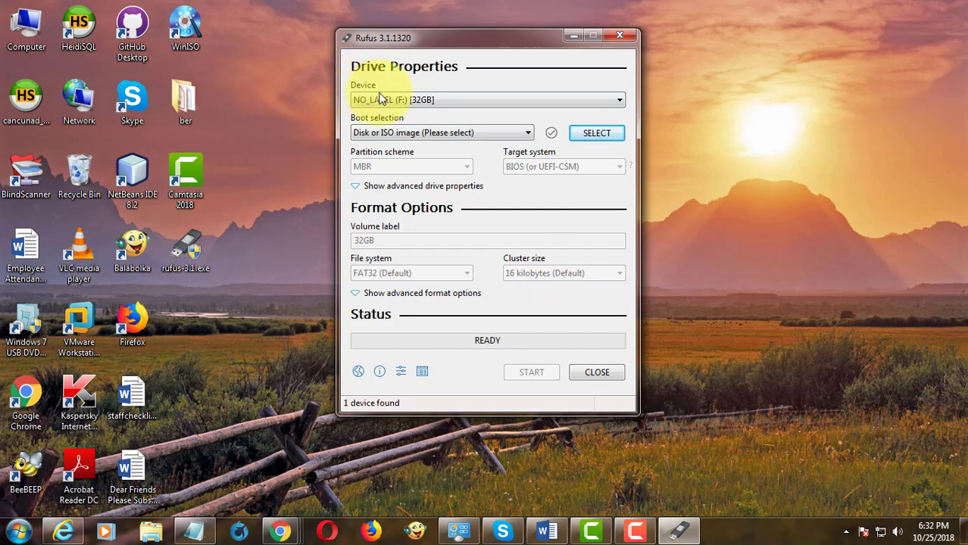
# Keep the NO_LABEL (F:) 32GB USB drive as the Rufus device.
pyautogui.click(608, 104)
pyautogui.click(607, 104)
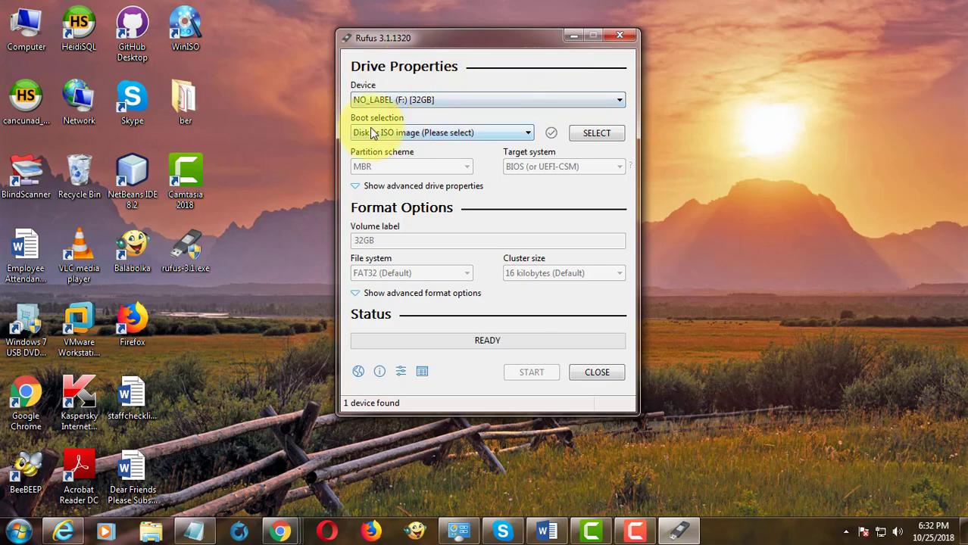
# Load Windows_7_sp1_aio_x64.iso from Downloads as the Rufus boot image.
pyautogui.click(597, 137)
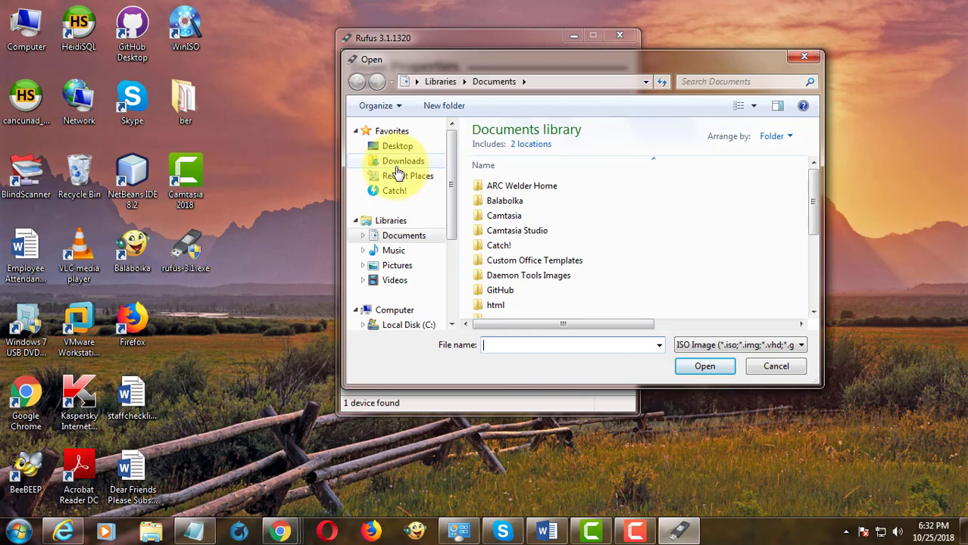
pyautogui.click(399, 162)
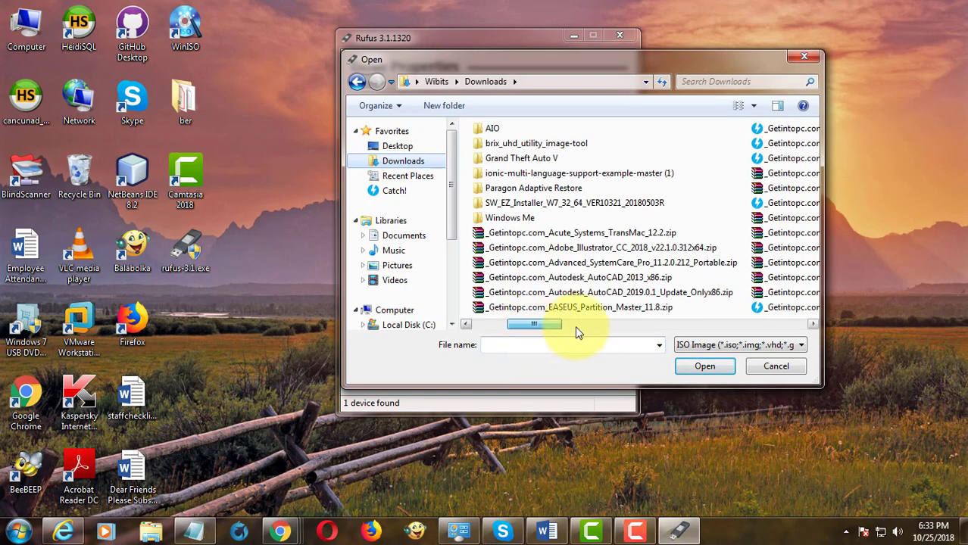
pyautogui.moveTo(578, 332); pyautogui.dragTo(782, 332)
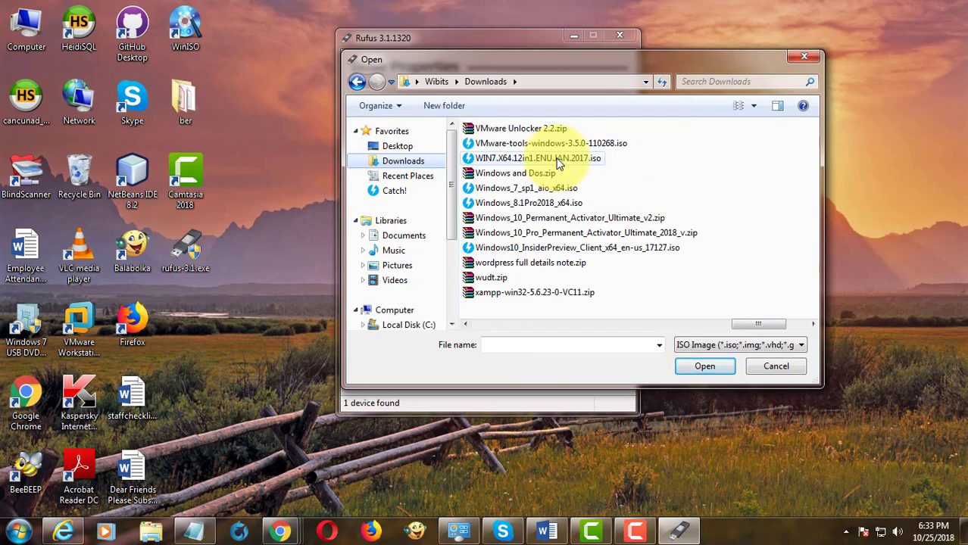
pyautogui.click(548, 190)
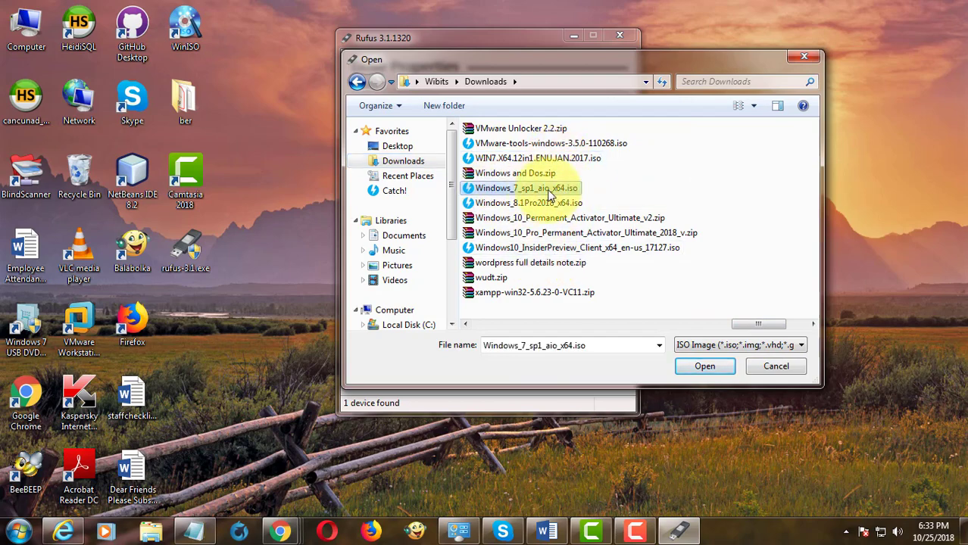
pyautogui.click(705, 367)
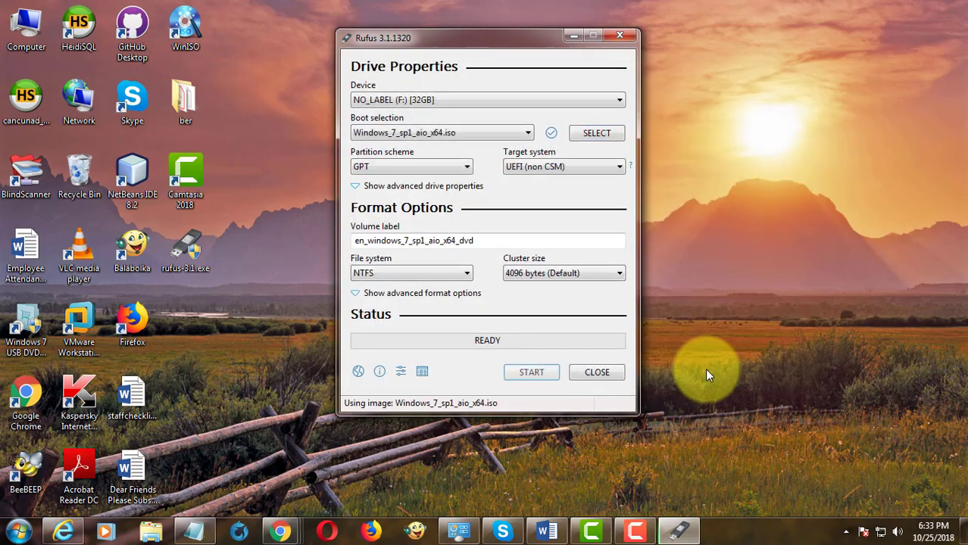
# Write the Windows 7 image to the USB drive, accepting data erasure, then close Rufus.
pyautogui.click(536, 378)
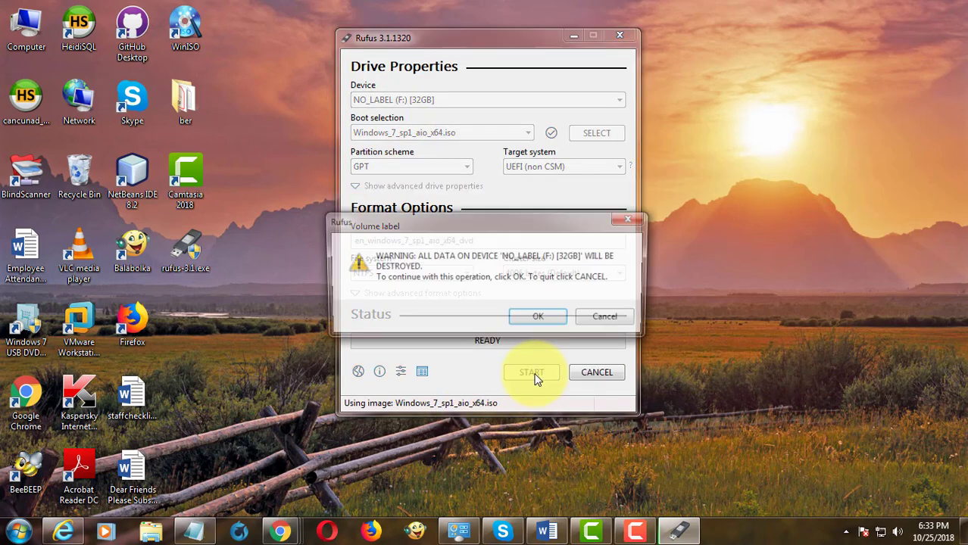
pyautogui.click(538, 321)
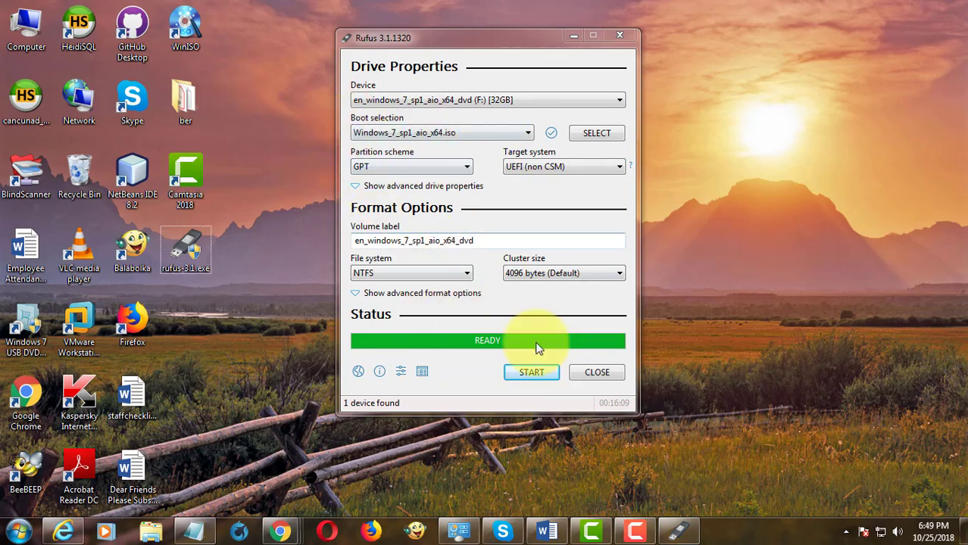
pyautogui.click(604, 372)
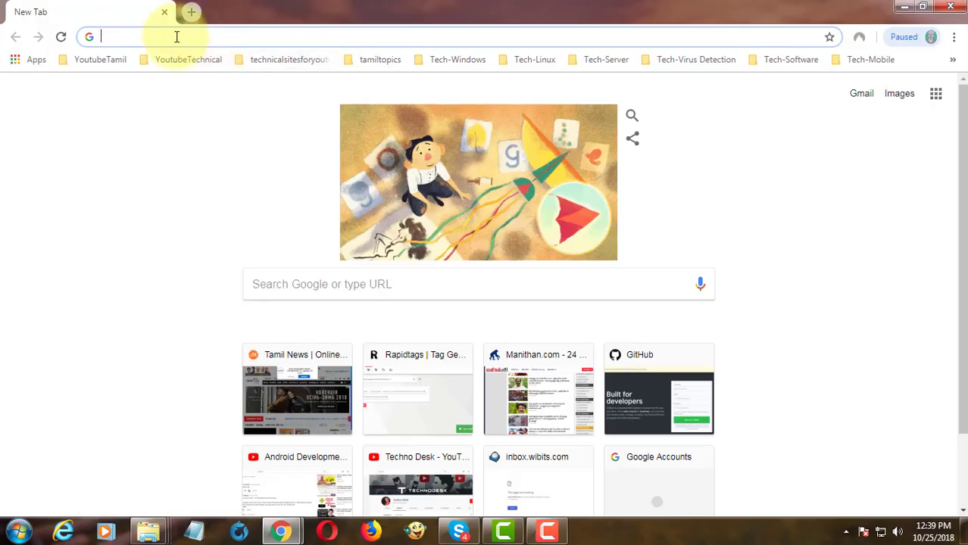
# Search the GIGABYTE Utility page for 'windows image tool' and download it from the Asia server.
pyautogui.rightClick(176, 36)
pyautogui.click(209, 111)
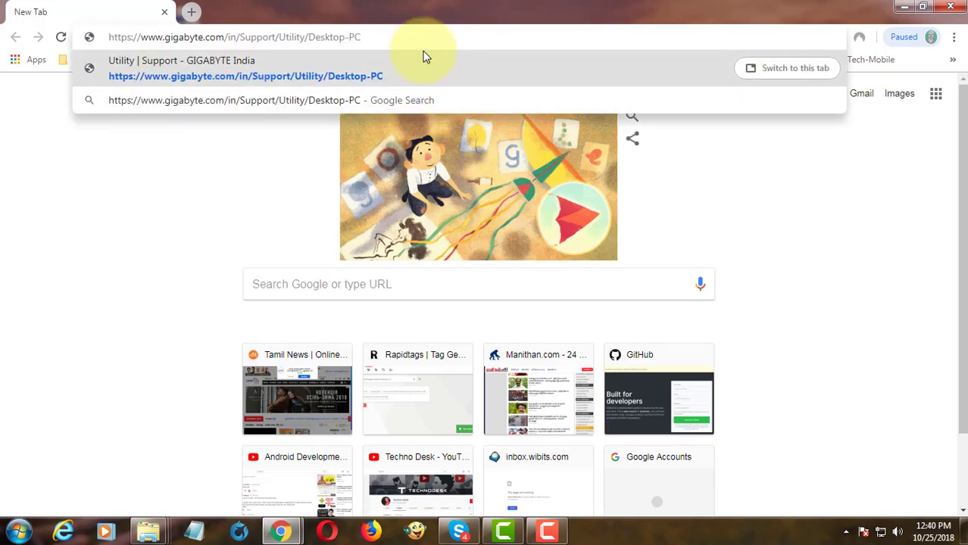
pyautogui.press('Return')
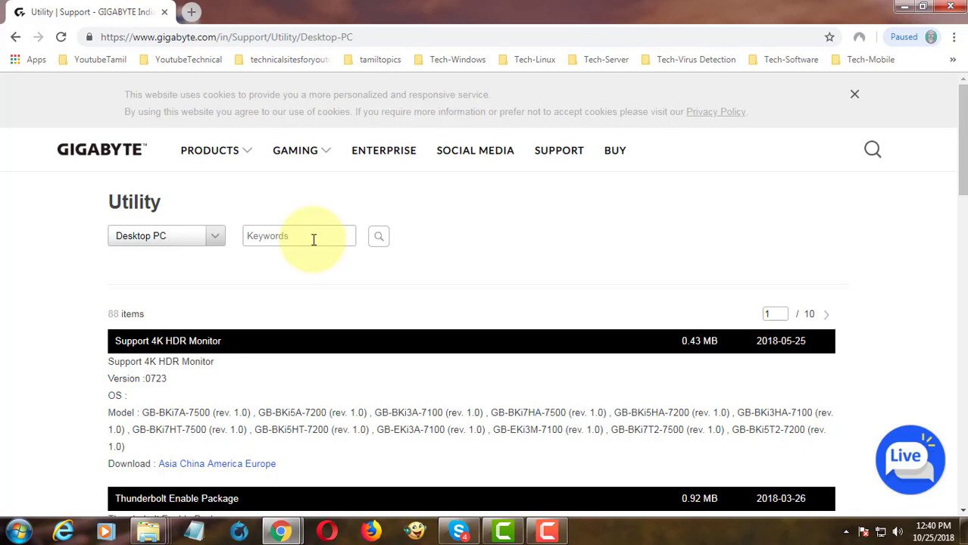
pyautogui.write('windows image tool')
pyautogui.press('Return')
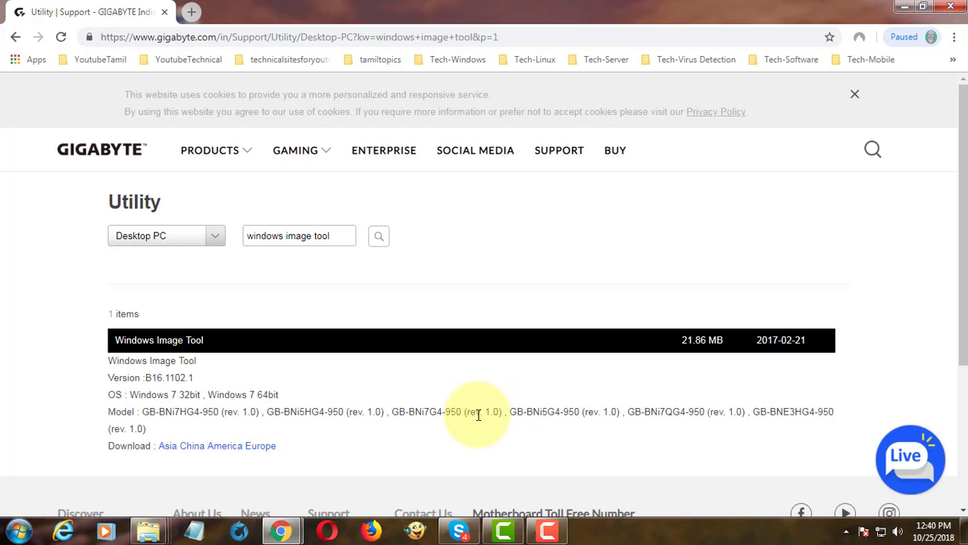
pyautogui.scroll(-1, 477, 415)
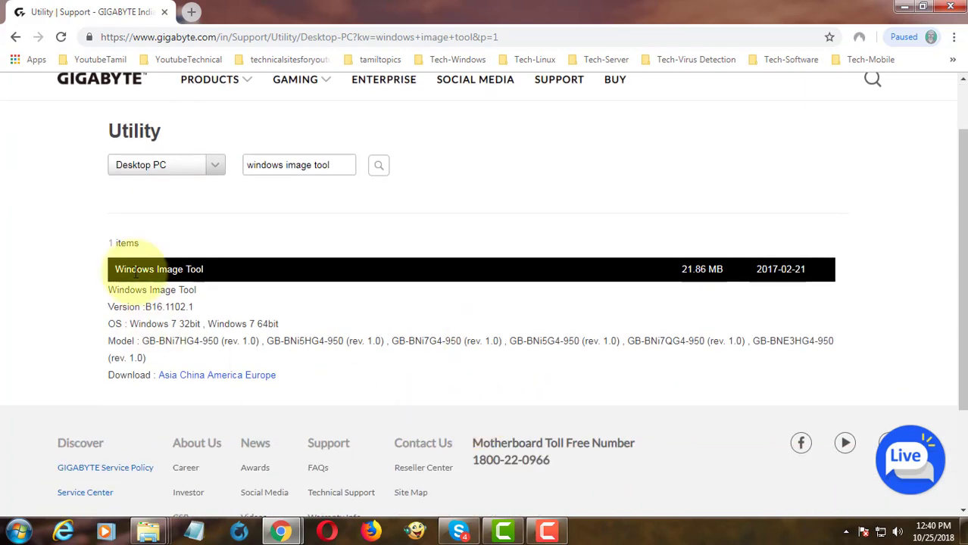
pyautogui.click(174, 383)
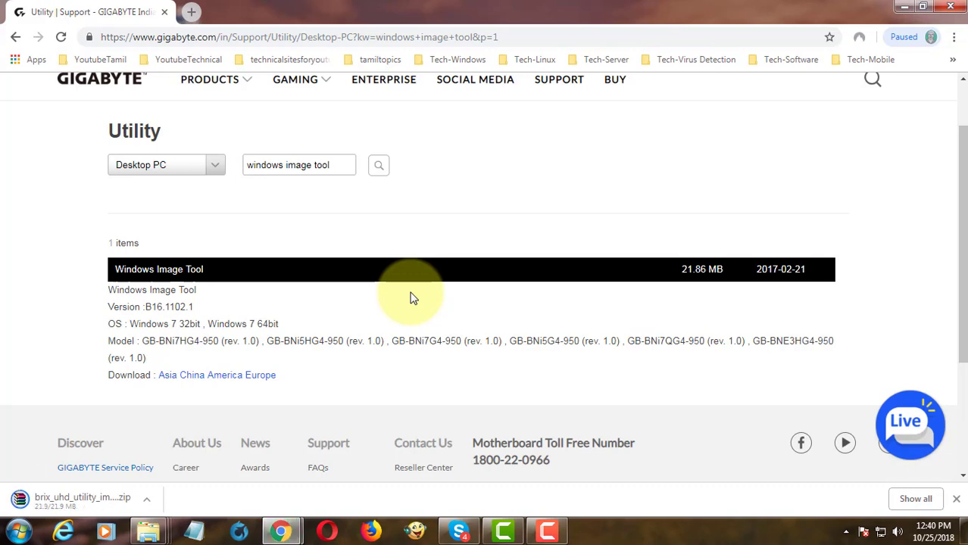
# Extract brix_uhd_utility_image-tool.zip into its Downloads subfolder, close WinRAR and minimize Chrome.
pyautogui.click(76, 499)
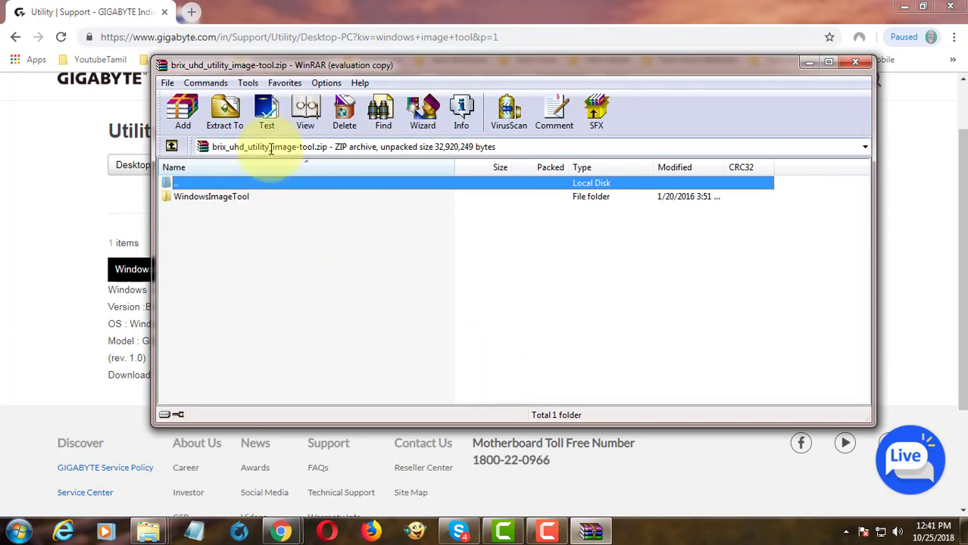
pyautogui.click(590, 249)
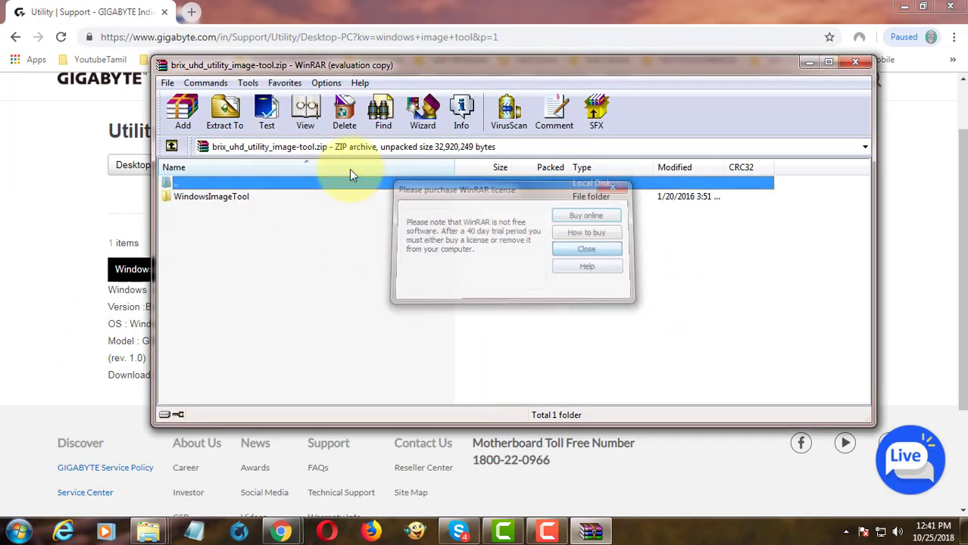
pyautogui.click(234, 131)
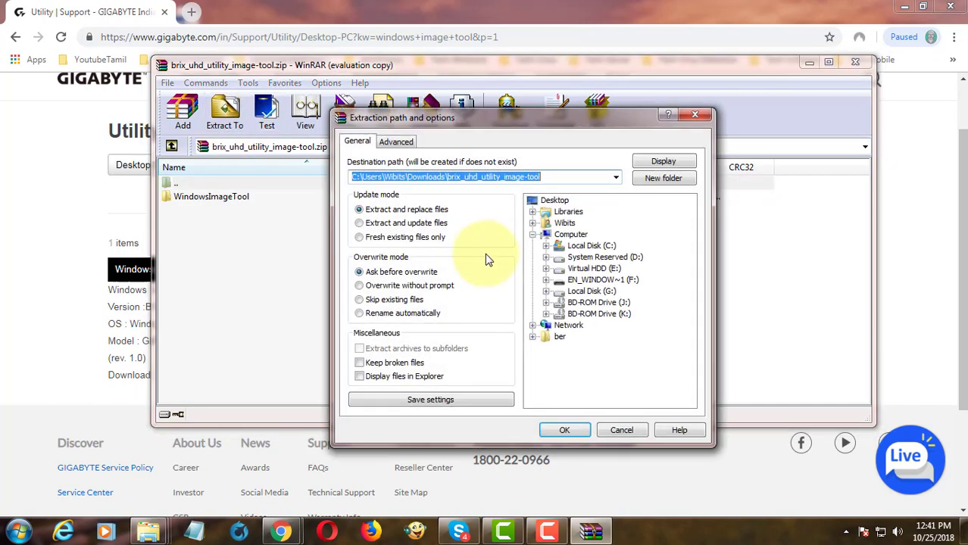
pyautogui.click(562, 430)
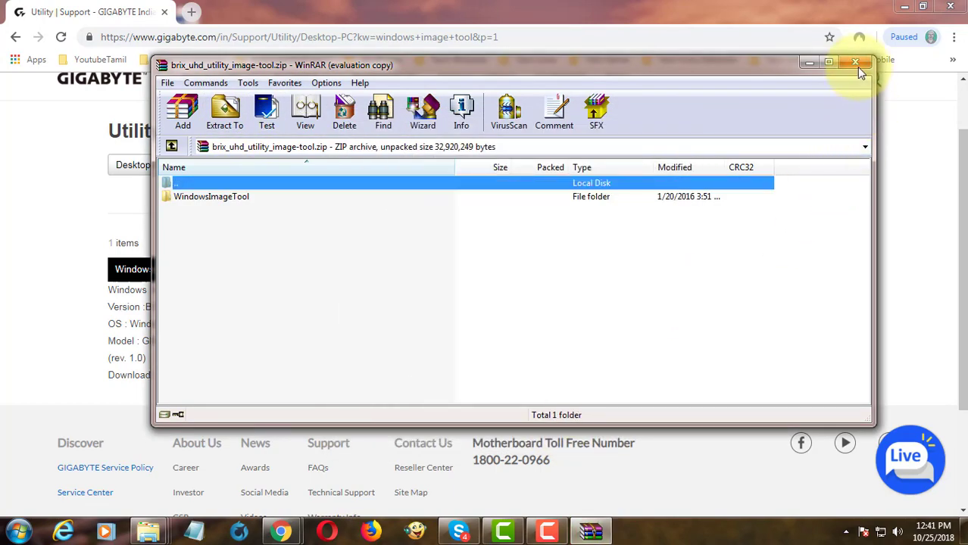
pyautogui.click(855, 64)
pyautogui.click(904, 6)
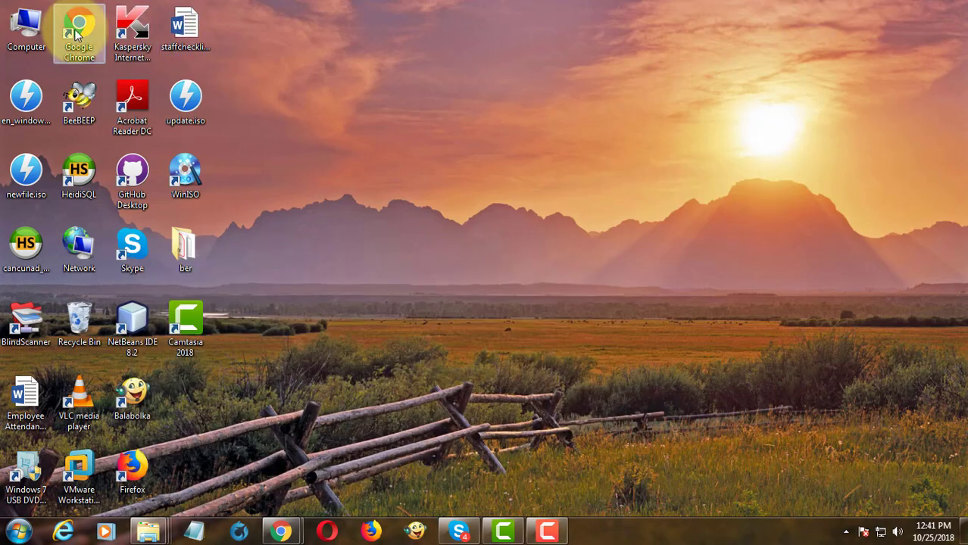
# Launch WindowsImageTool.exe from Downloads\brix_uhd_utility_image-tool\WindowsImageTool, then close Explorer.
pyautogui.doubleClick(25, 32)
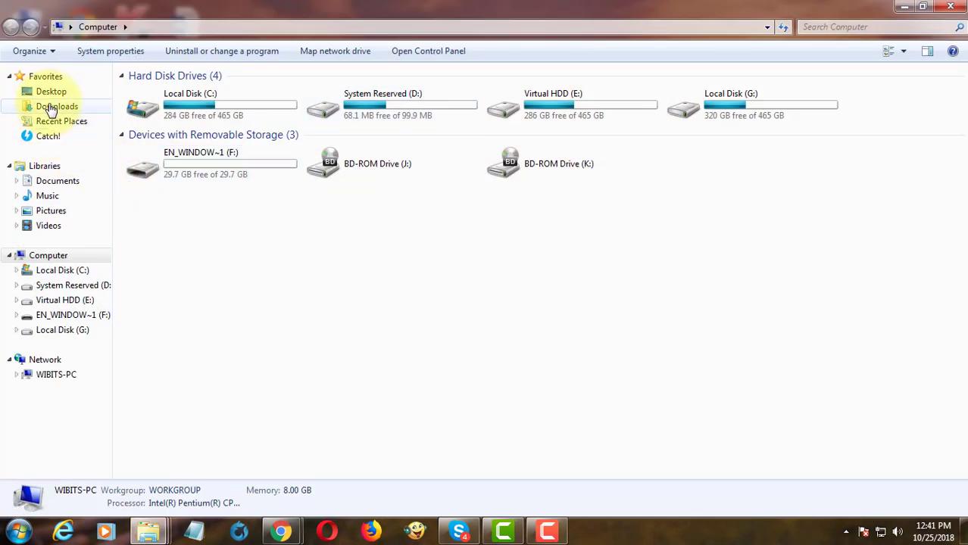
pyautogui.click(50, 110)
pyautogui.doubleClick(173, 92)
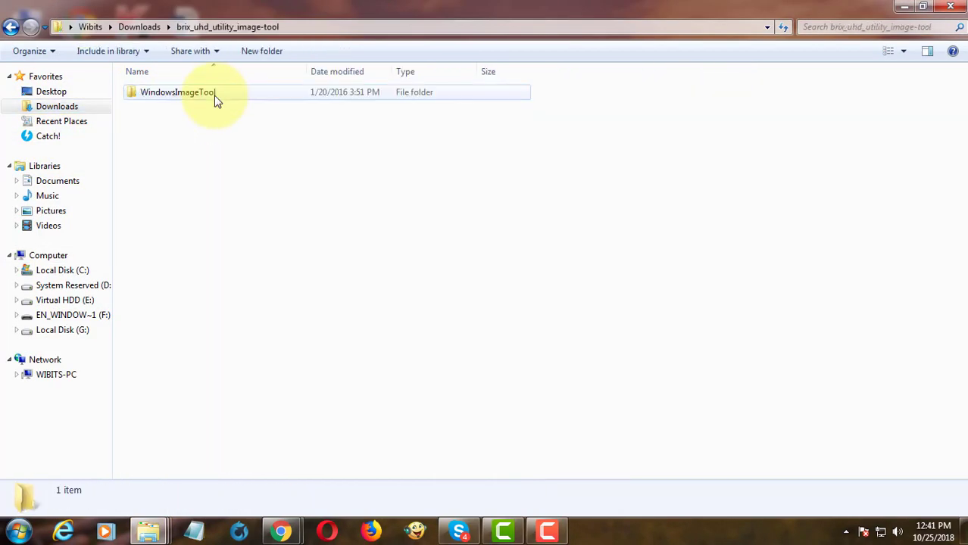
pyautogui.doubleClick(203, 95)
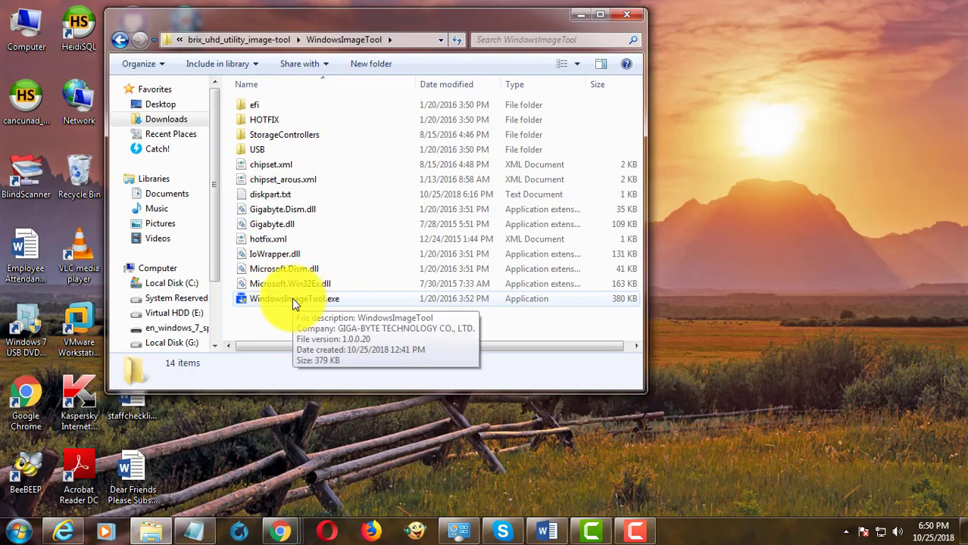
pyautogui.click(292, 300)
pyautogui.doubleClick(292, 297)
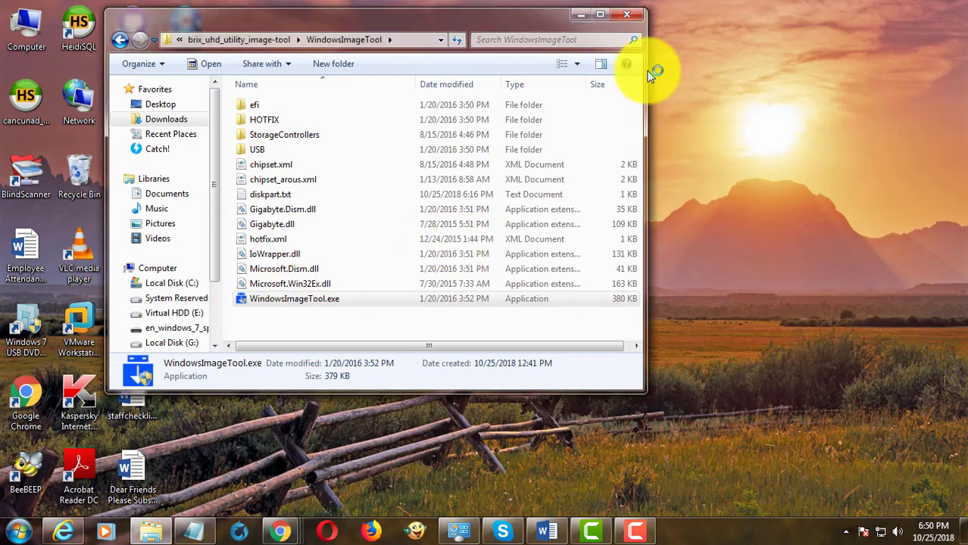
pyautogui.click(622, 18)
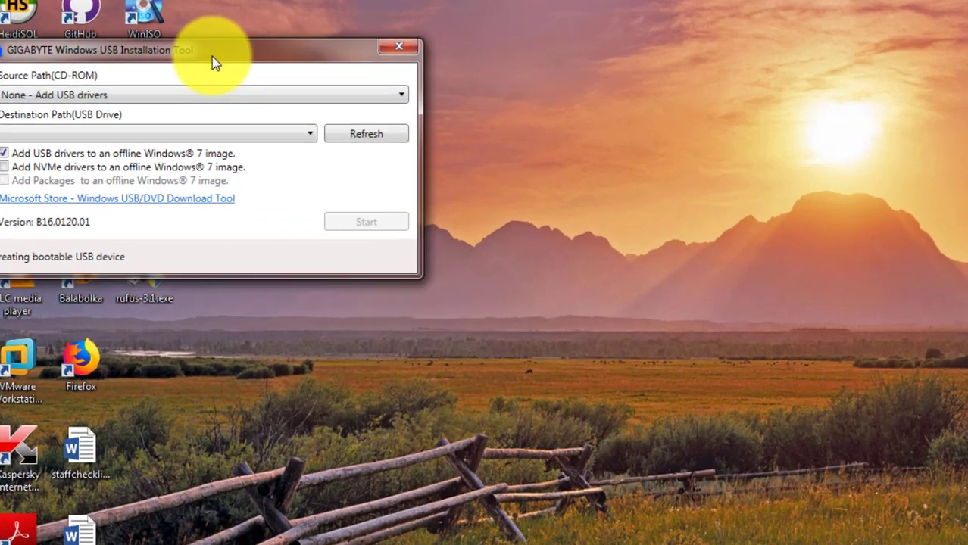
# Add USB drivers to the Windows 7 image on destination F:\ and acknowledge completion.
pyautogui.moveTo(212, 56); pyautogui.dragTo(481, 62)
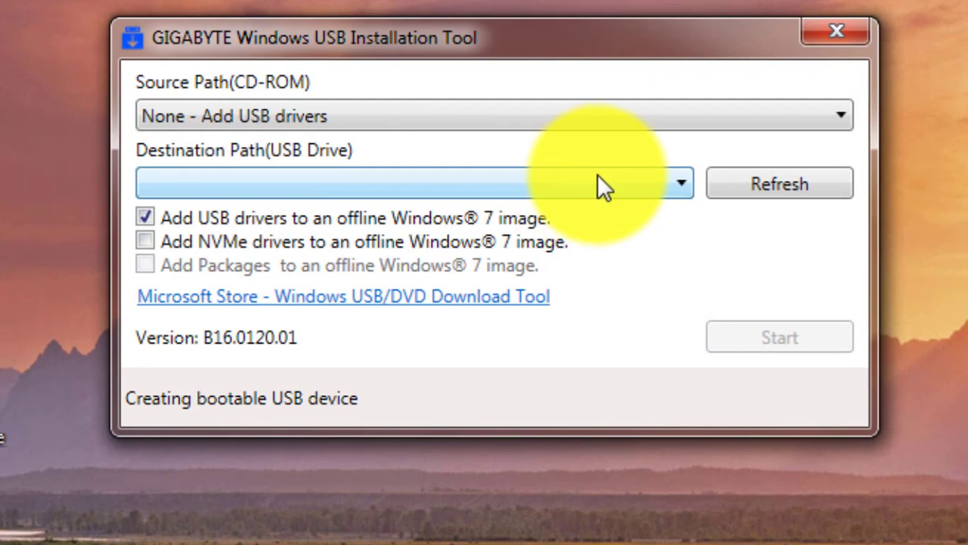
pyautogui.click(677, 177)
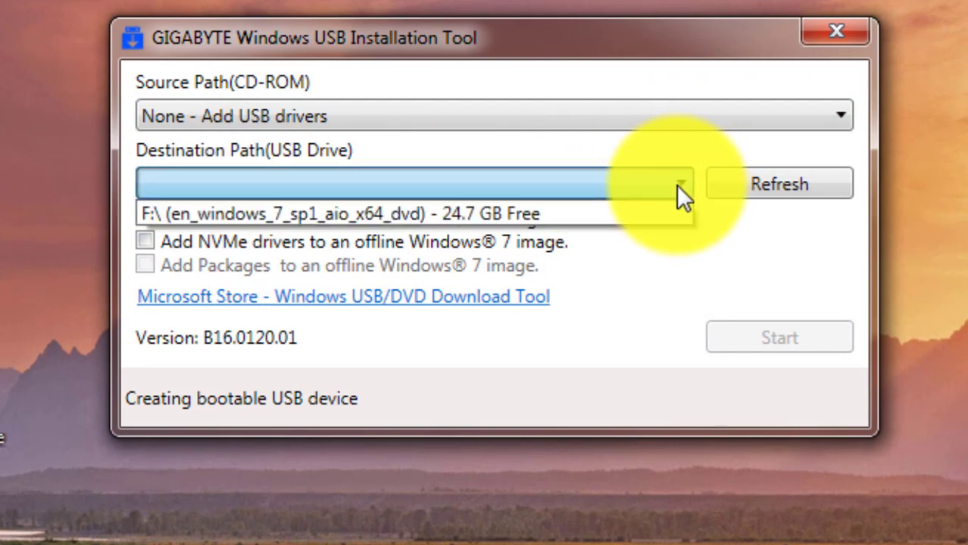
pyautogui.click(360, 214)
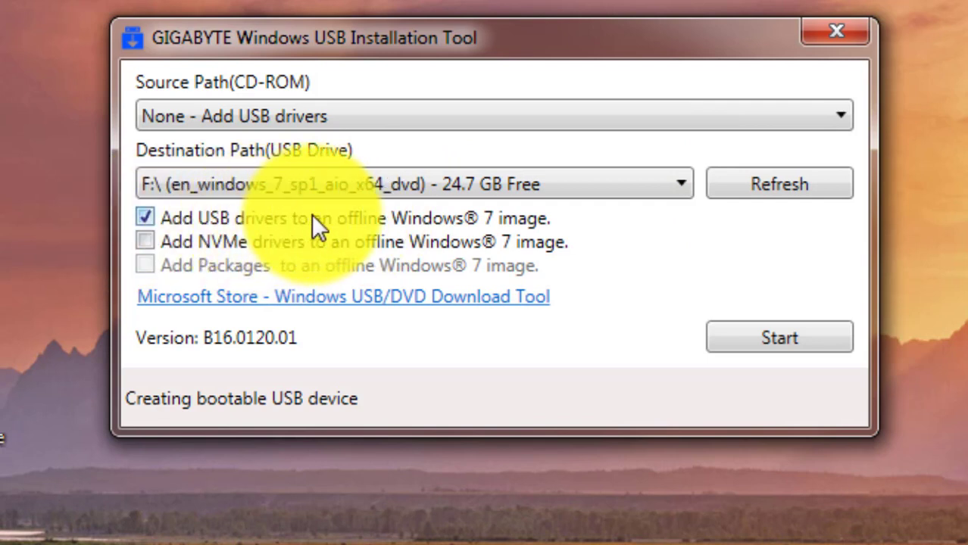
pyautogui.click(144, 216)
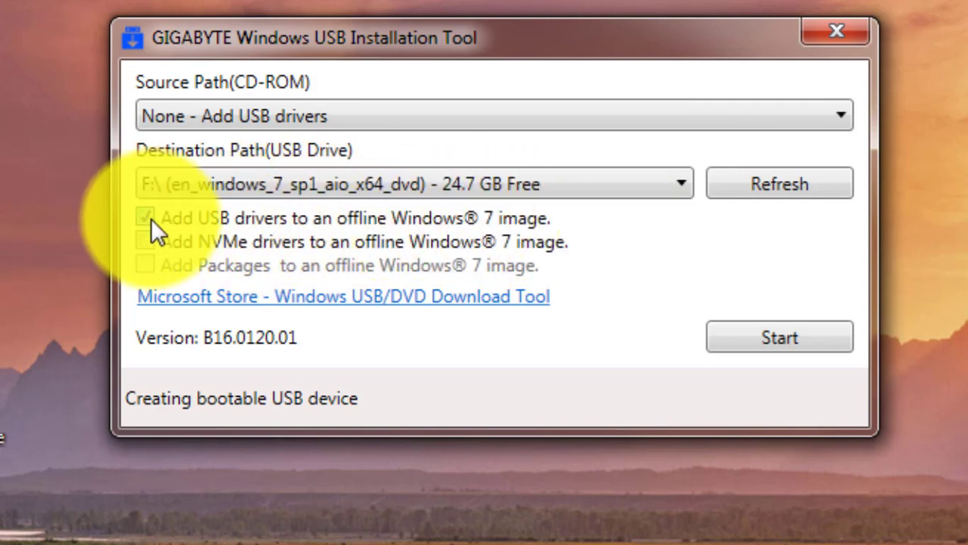
pyautogui.click(144, 216)
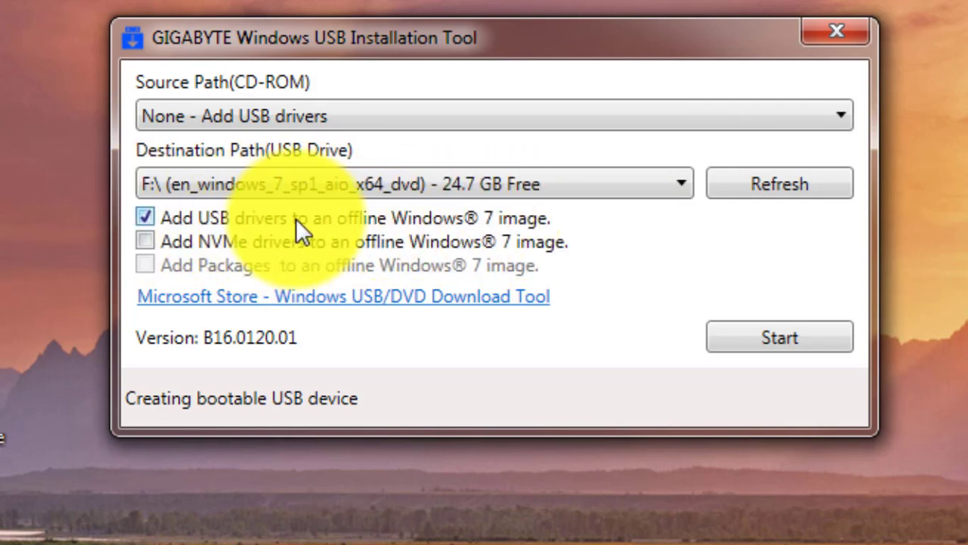
pyautogui.click(793, 339)
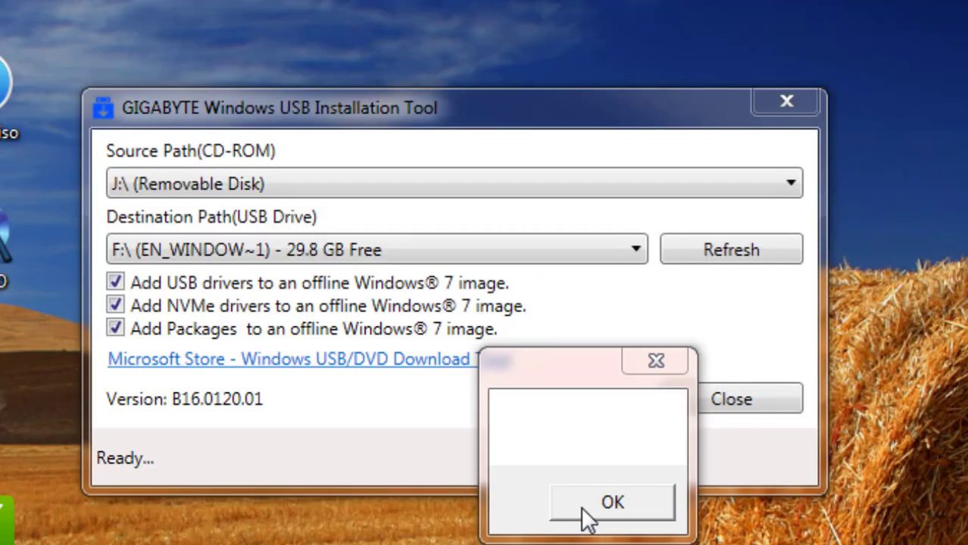
pyautogui.click(583, 509)
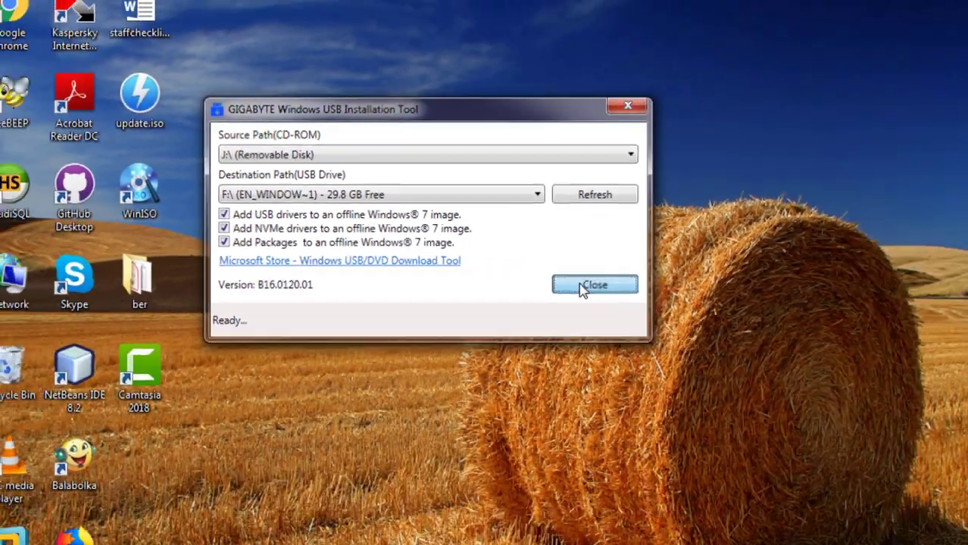
# Close the GIGABYTE Windows USB Installation Tool.
pyautogui.click(704, 397)
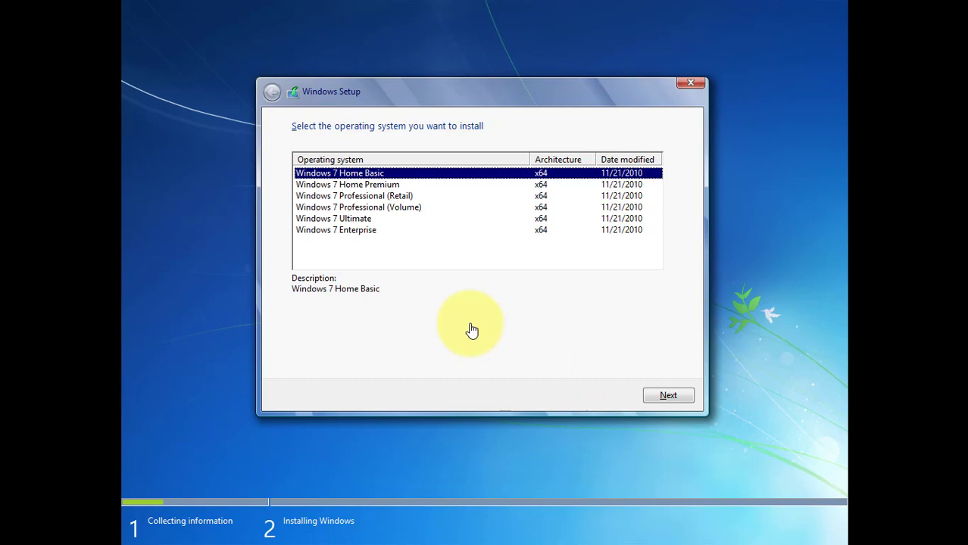
# Choose Windows 7 Professional in Windows Setup to start the installation.
pyautogui.doubleClick(356, 203)
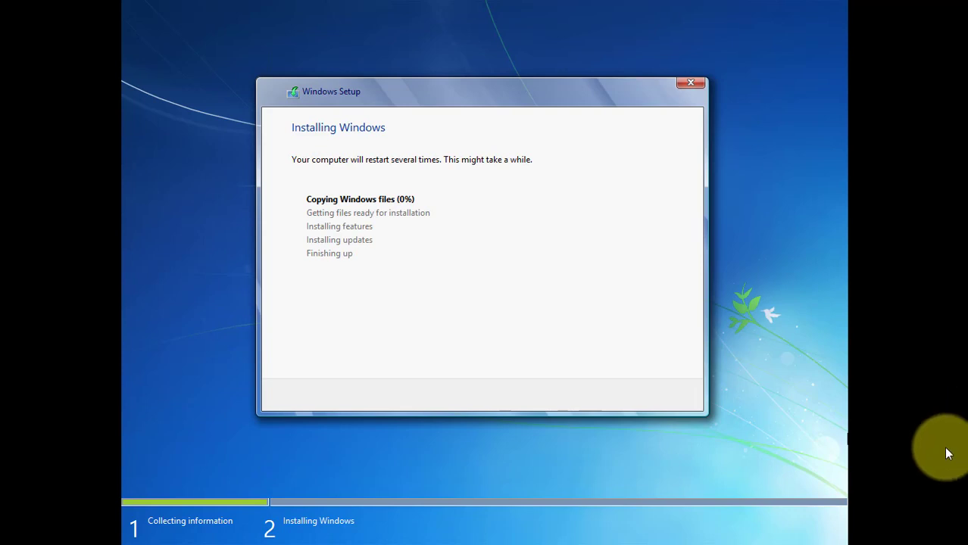